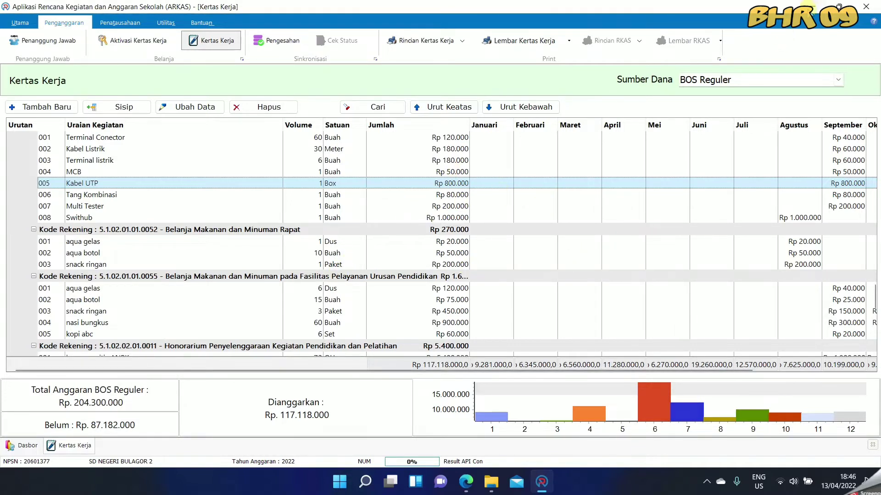
Close the ARKAS application and confirm the exit.
click(812, 9)
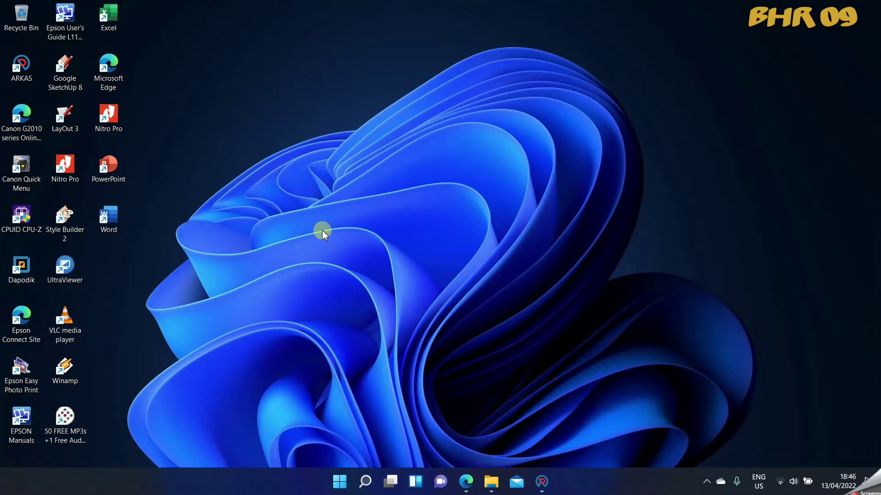
click(554, 485)
click(628, 229)
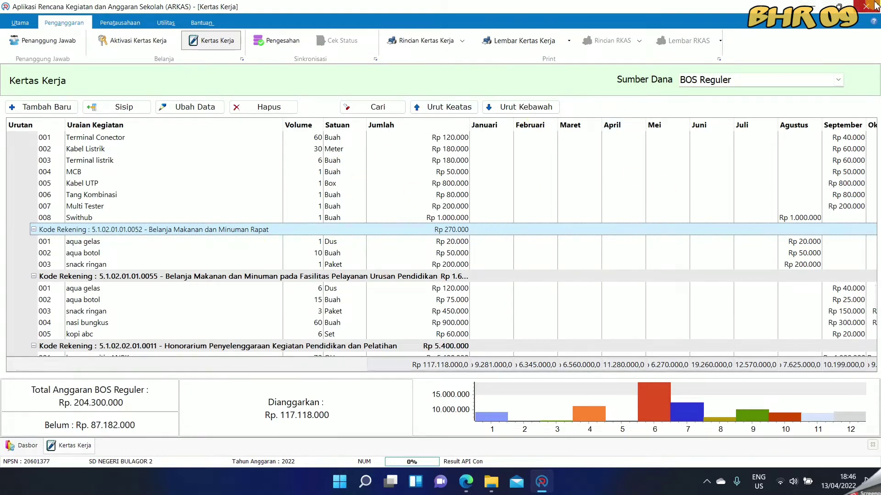
click(874, 6)
click(473, 246)
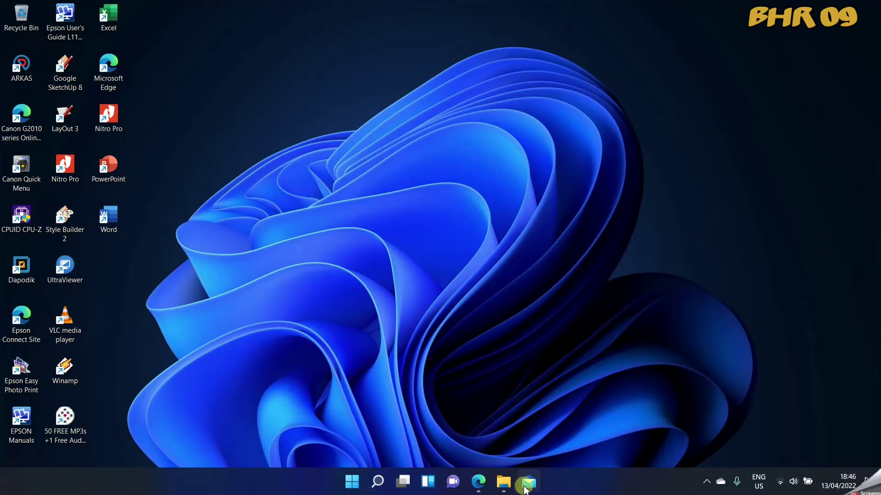
Switch to File Explorer and go to the %appdata% location.
click(503, 481)
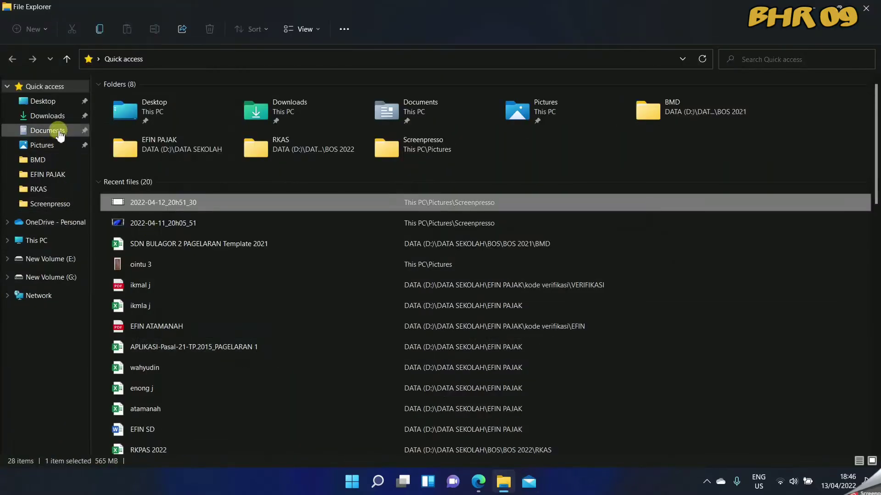
click(52, 117)
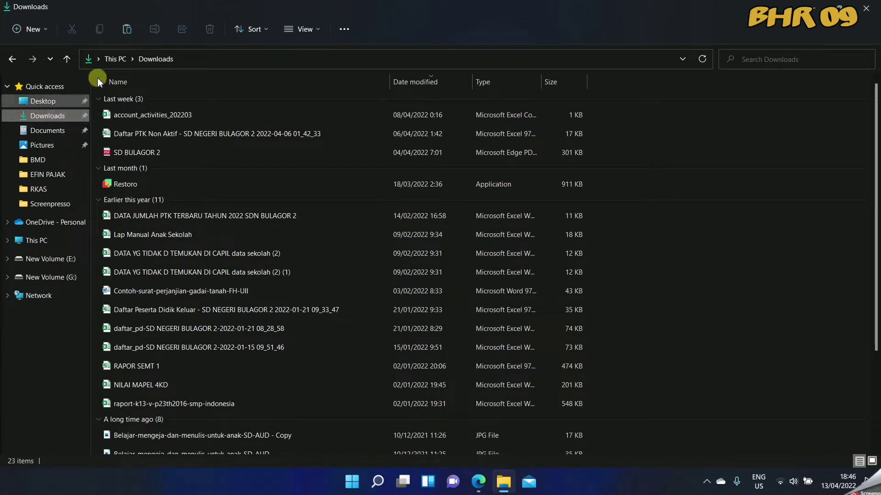
click(88, 60)
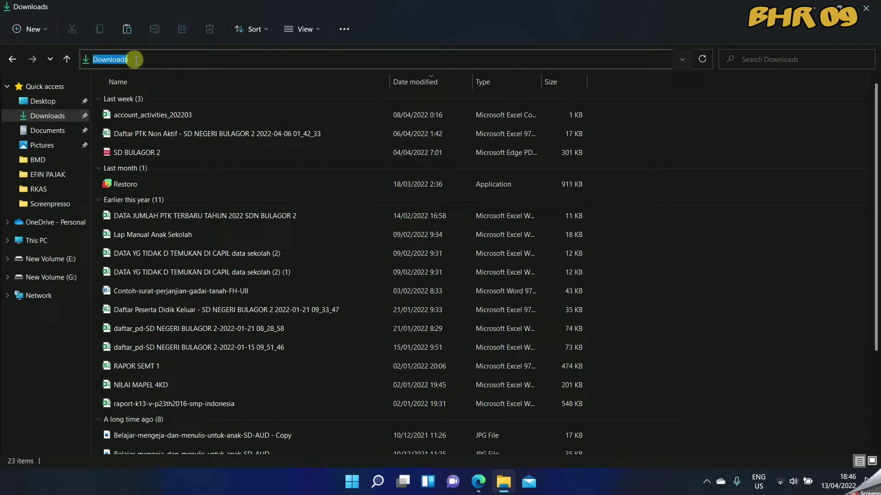
click(37, 122)
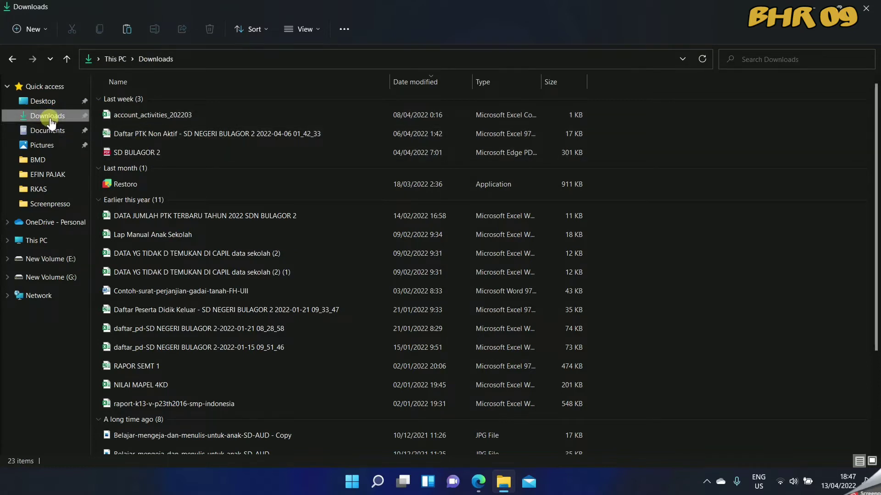
click(88, 60)
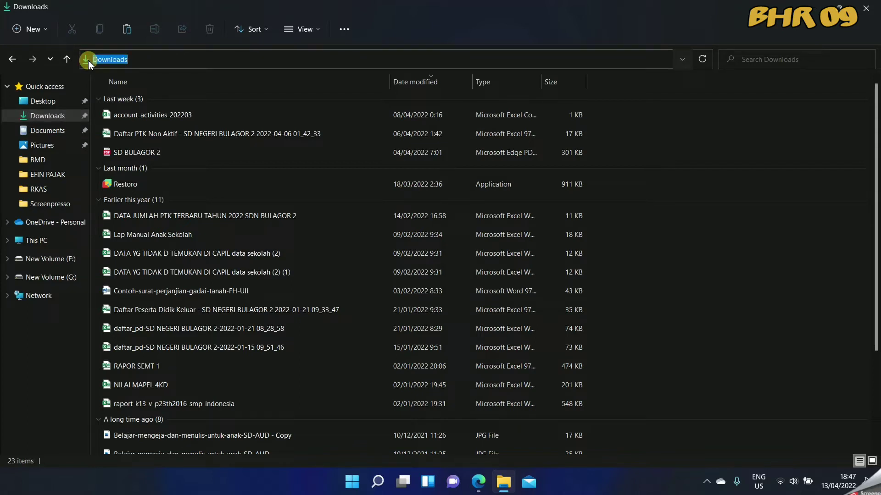
text(%)
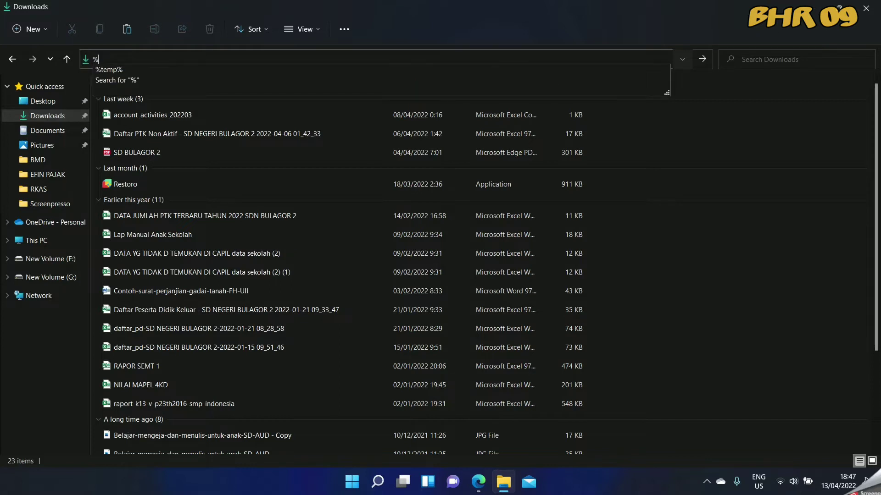
text(a)
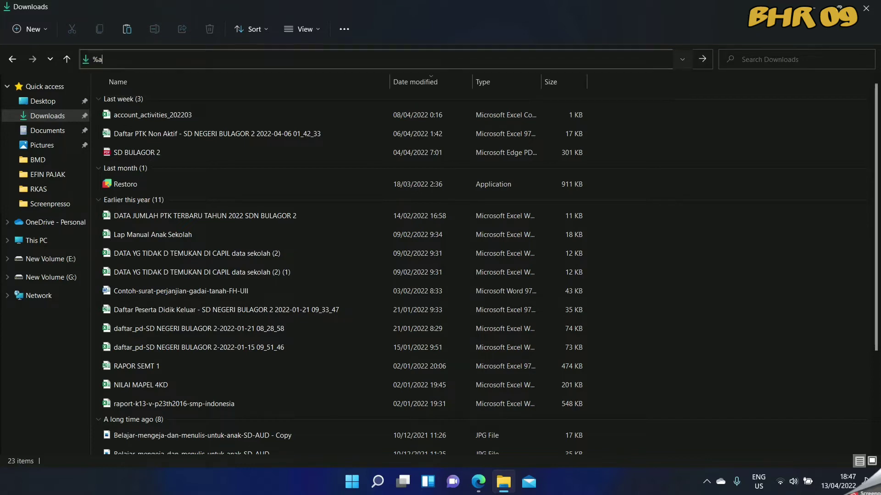
text(ppdata%)
key(Return)
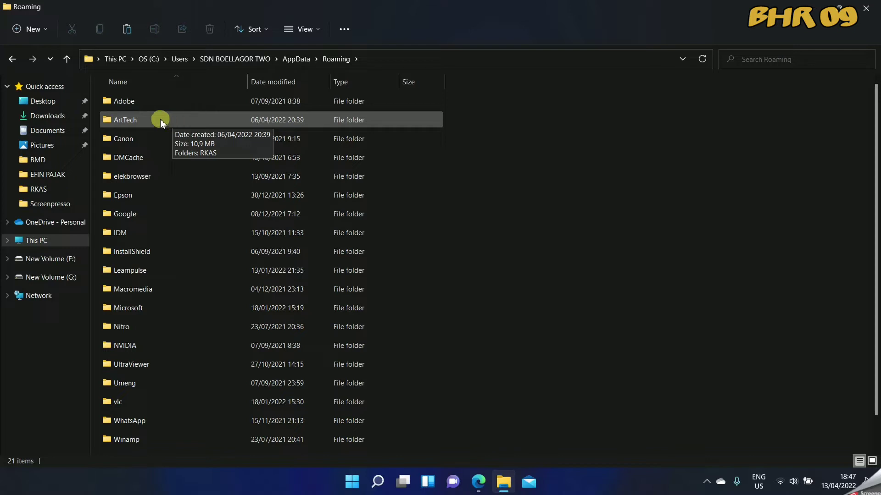
Open the RKAS folder inside ArtTech and copy the RKASClient2022 database file.
click(133, 120)
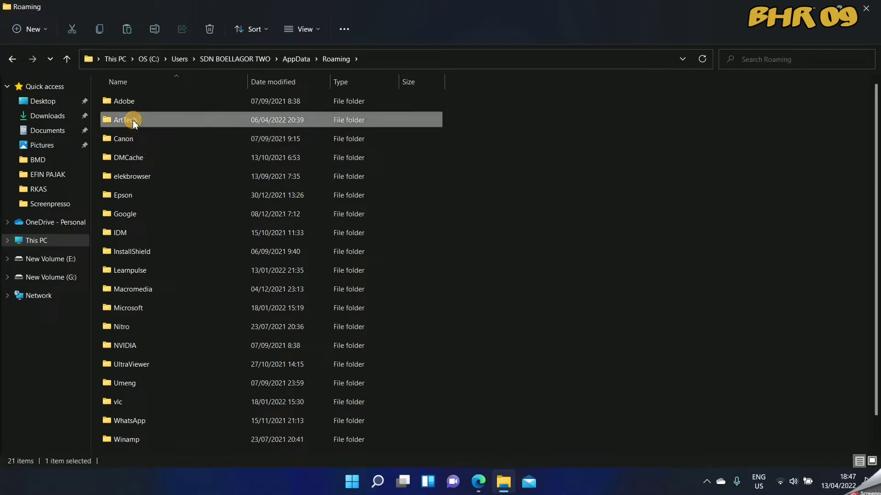
double_click(133, 120)
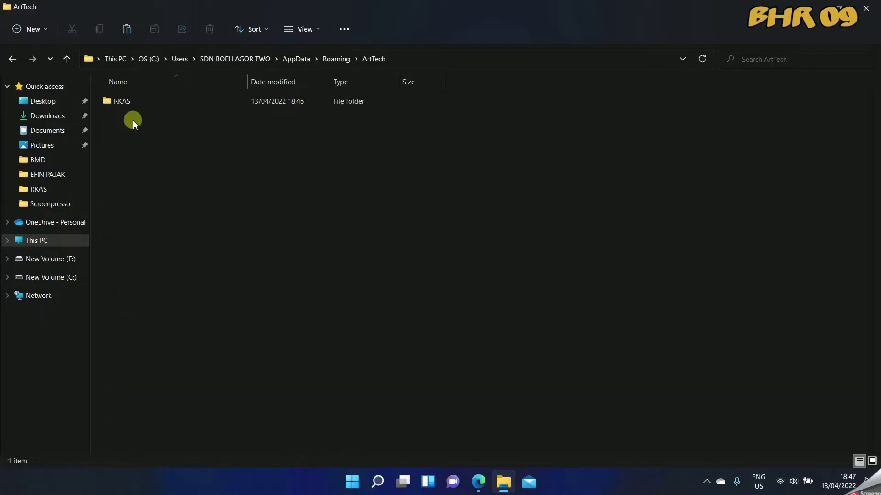
click(151, 104)
double_click(151, 104)
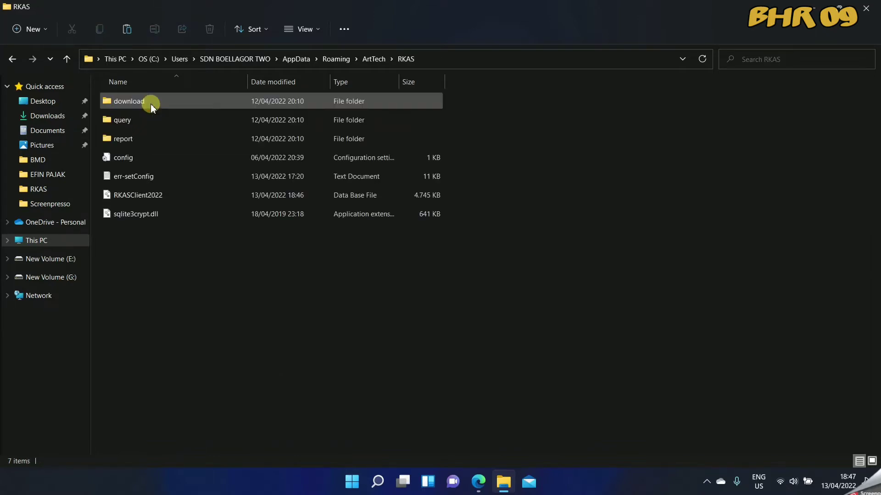
click(169, 199)
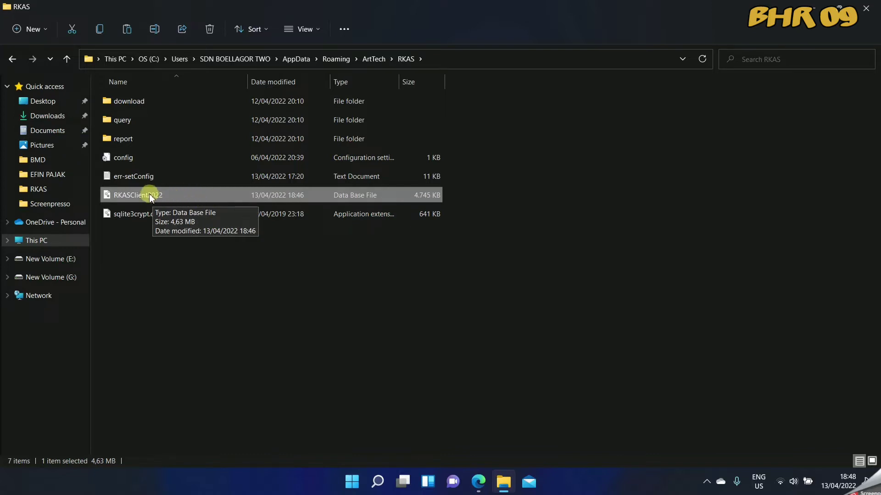
Look through the DATA (D:) and New Volume (E:) drives for a backup location.
click(62, 238)
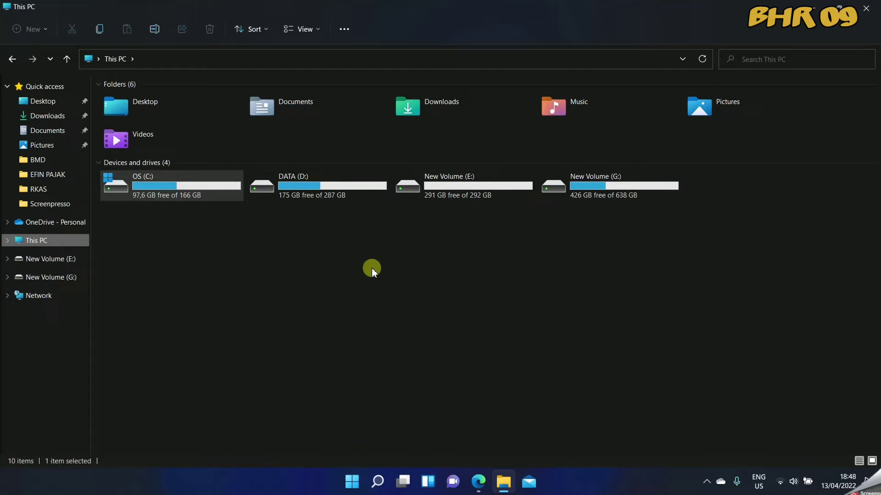
double_click(333, 195)
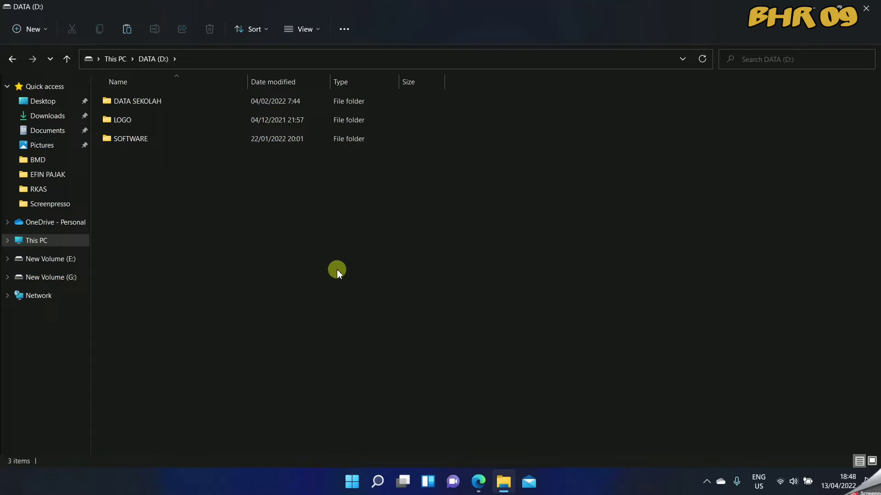
click(84, 240)
double_click(513, 186)
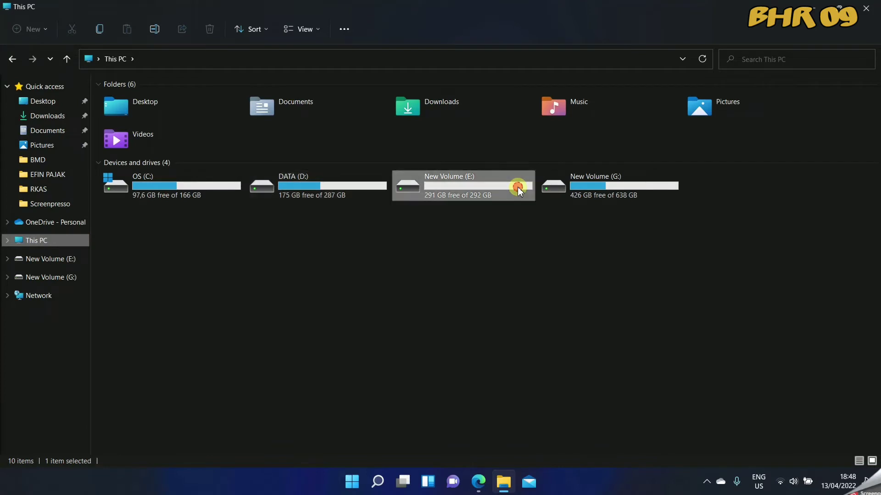
click(12, 59)
Paste the copied database into DATA SEKOLAH\BOS\BOS 2022\backupan ARKAS on drive G:, replacing the existing file, and close the folder window.
double_click(622, 202)
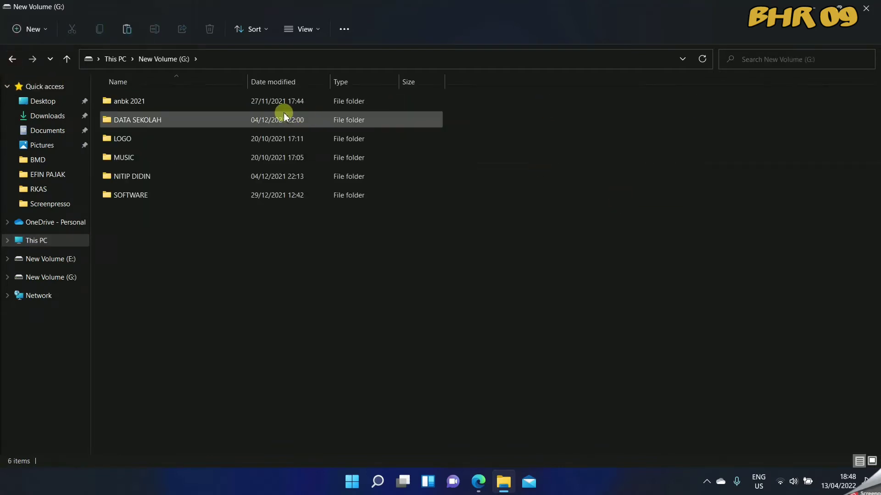
double_click(189, 122)
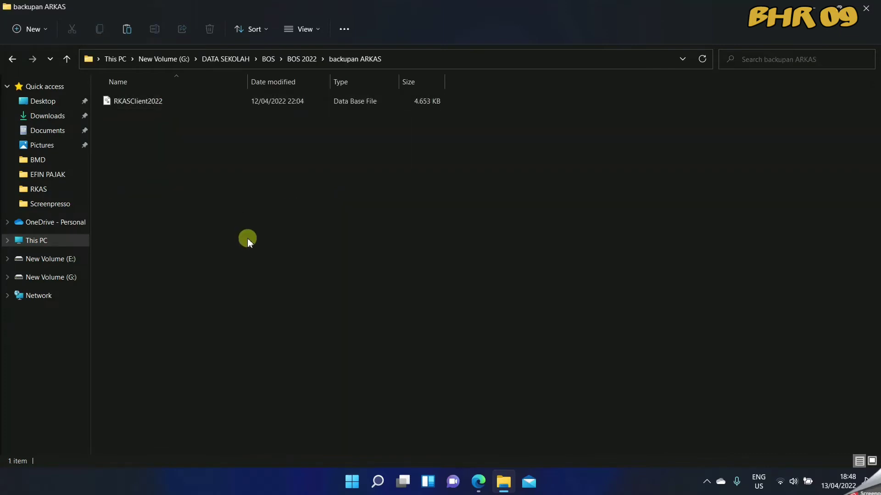
key(ctrl+v)
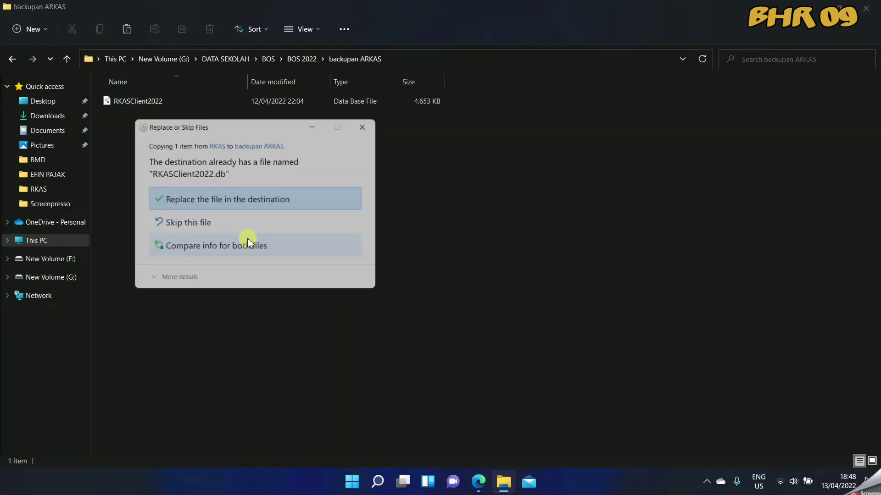
click(238, 198)
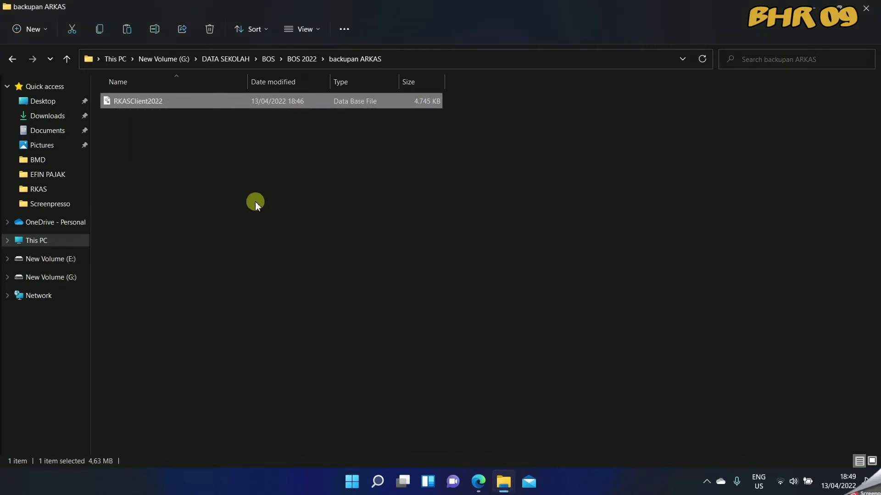
click(215, 162)
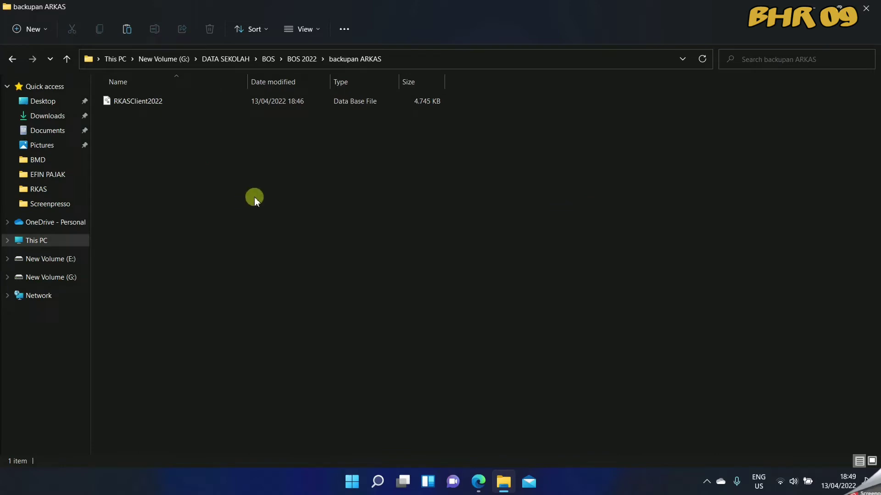
click(866, 8)
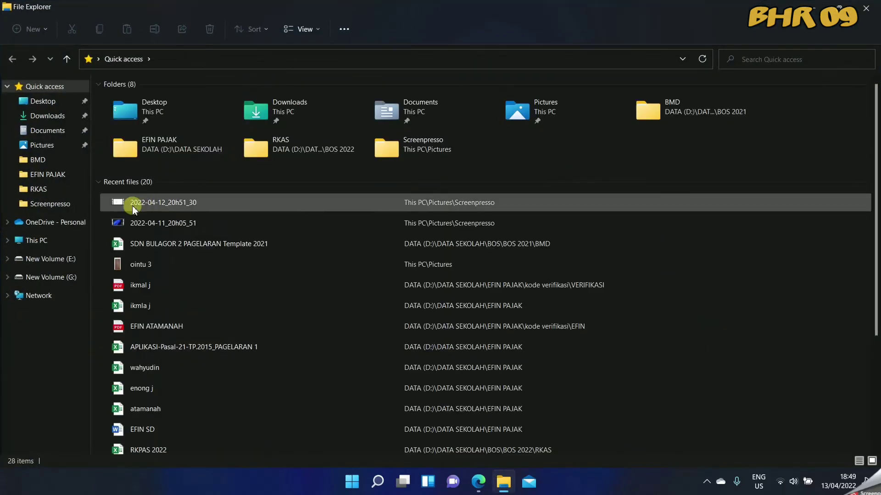
Copy the RKASClient2022 backup file from DATA SEKOLAH\BOS\BOS 2022\backupan ARKAS on drive G:.
click(46, 242)
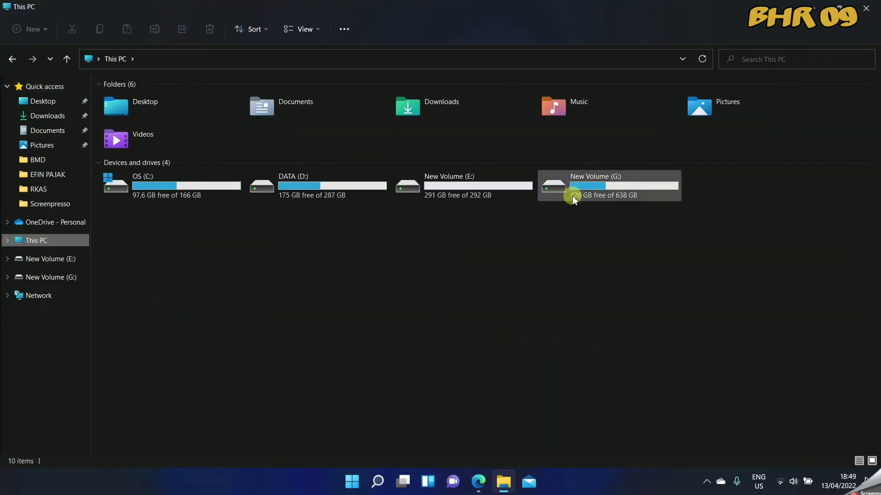
double_click(572, 191)
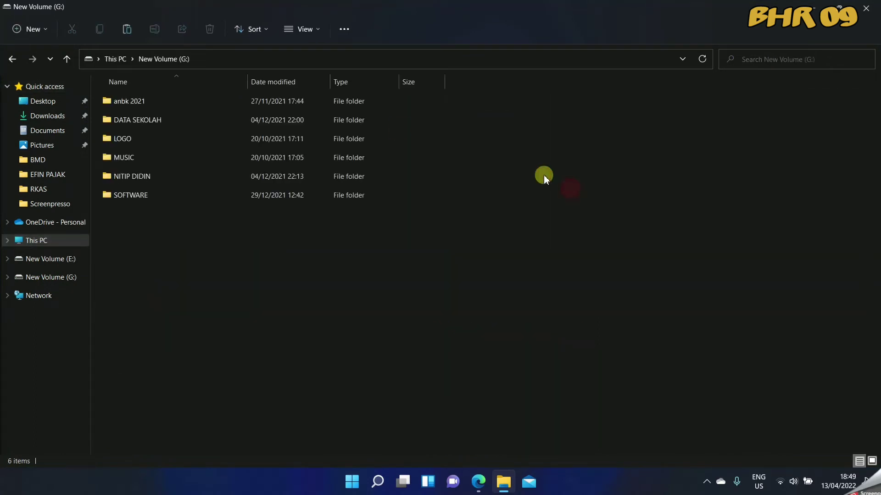
click(219, 118)
double_click(219, 119)
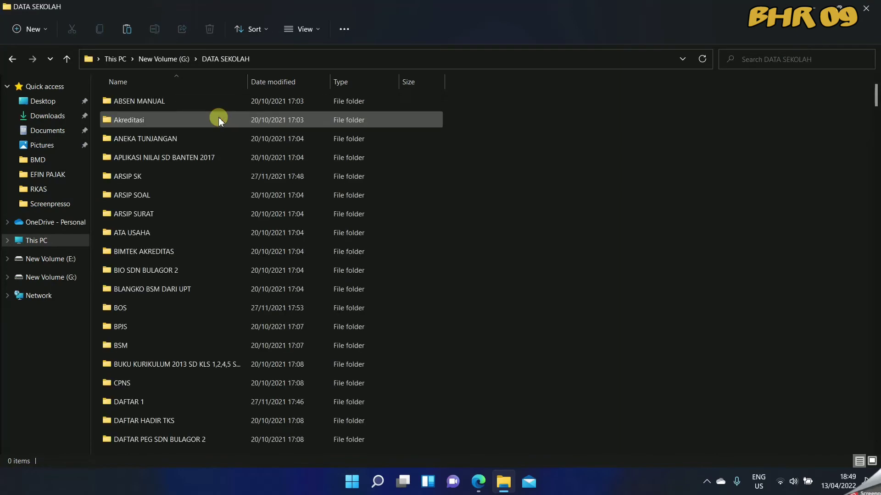
click(151, 310)
double_click(152, 310)
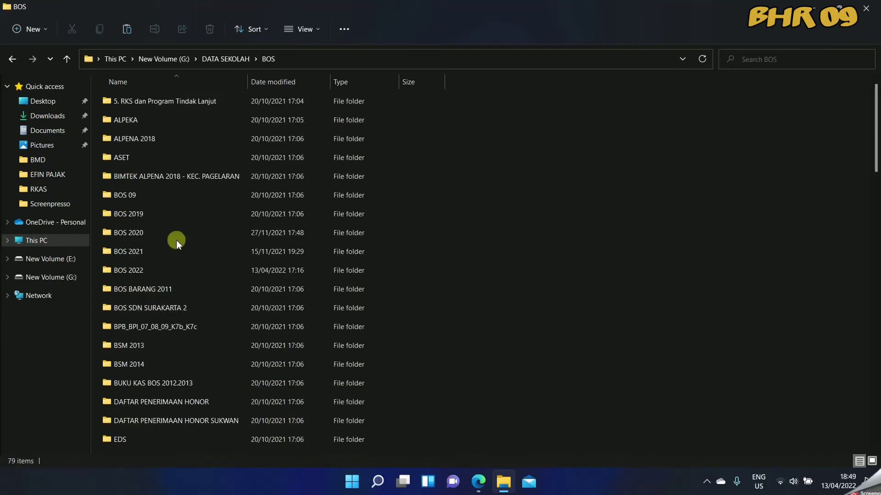
double_click(177, 251)
double_click(183, 139)
click(191, 101)
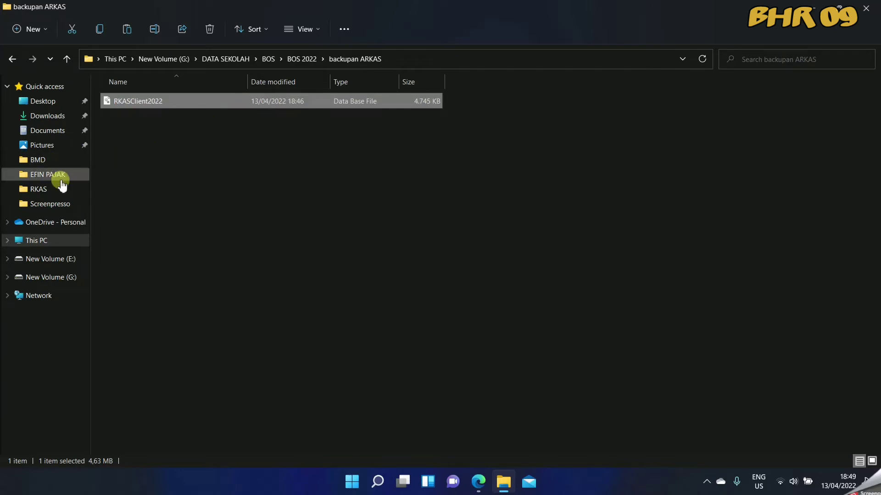
Go to the Roaming application data folder using the path %appdata%.
click(44, 117)
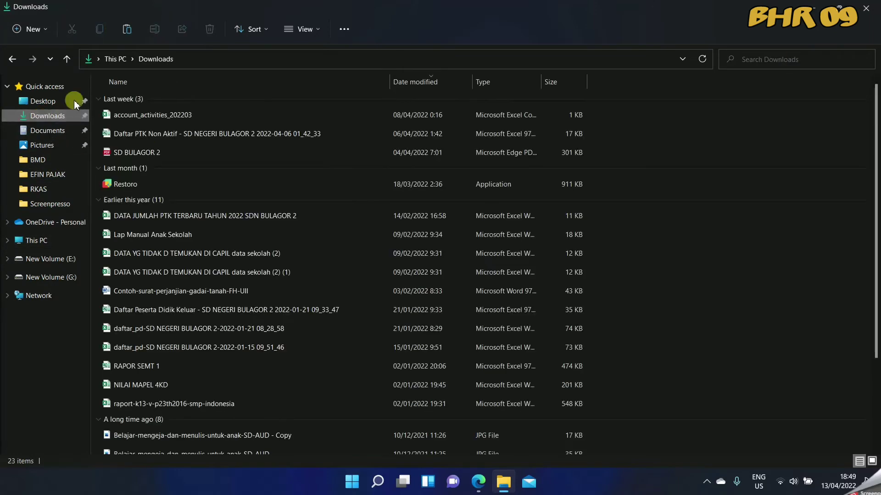
click(87, 61)
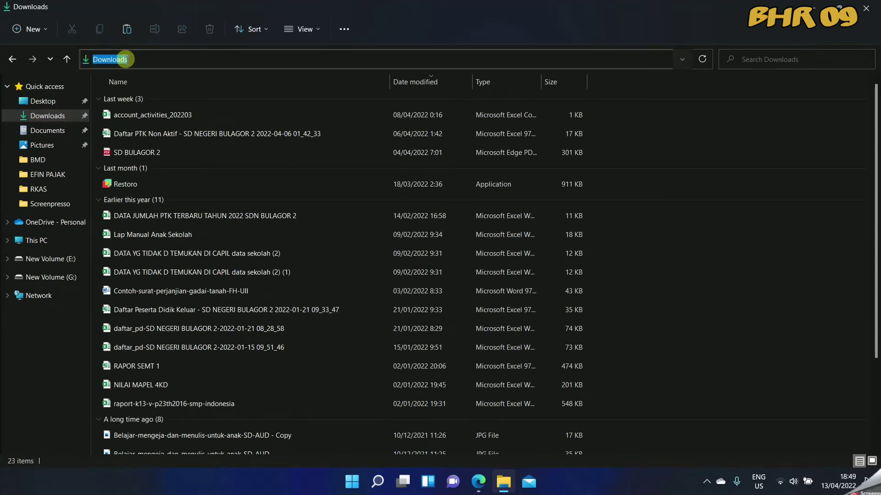
text(%)
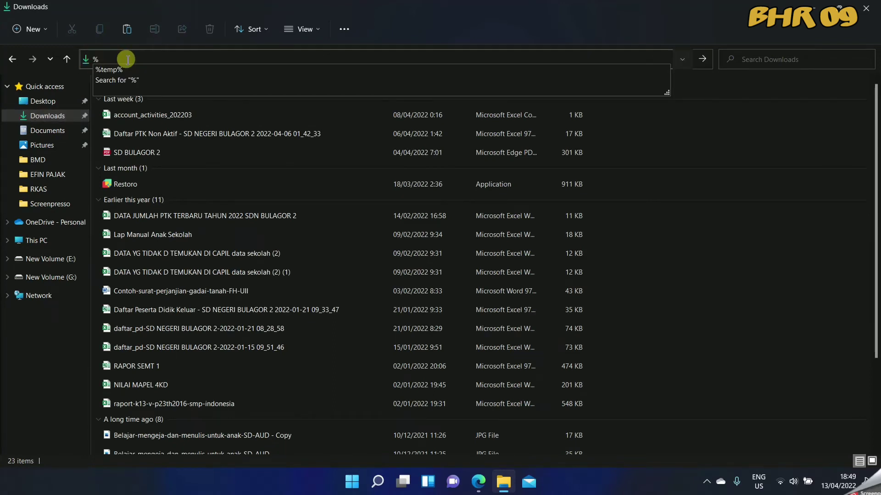
text(appdata)
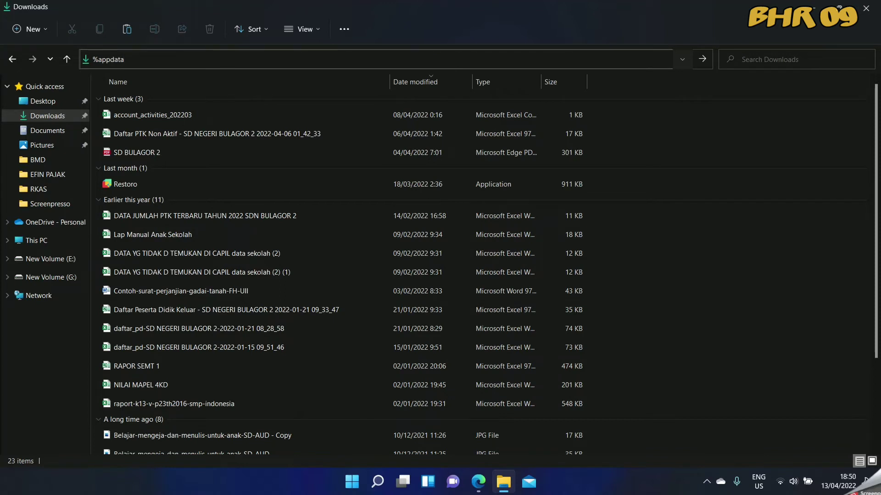
text(%)
key(Return)
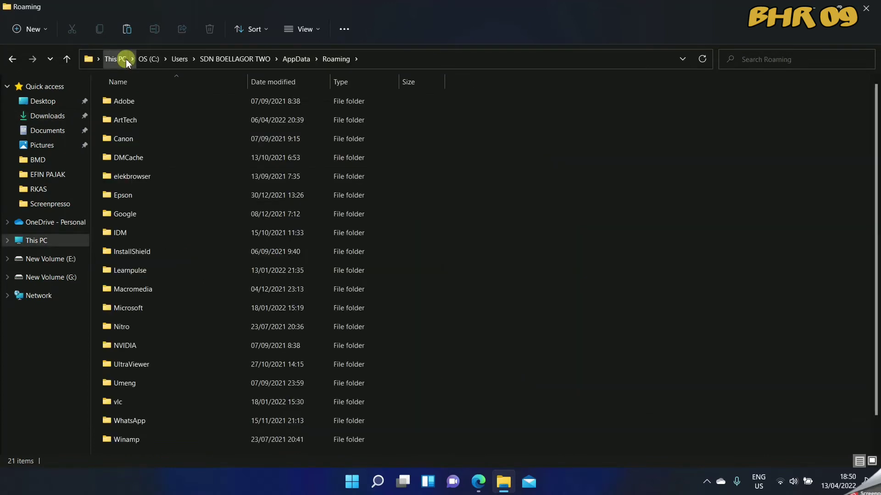
Open the RKAS folder inside ArtTech and select the RKASClient2022 database file as the one the backup replaces.
click(144, 120)
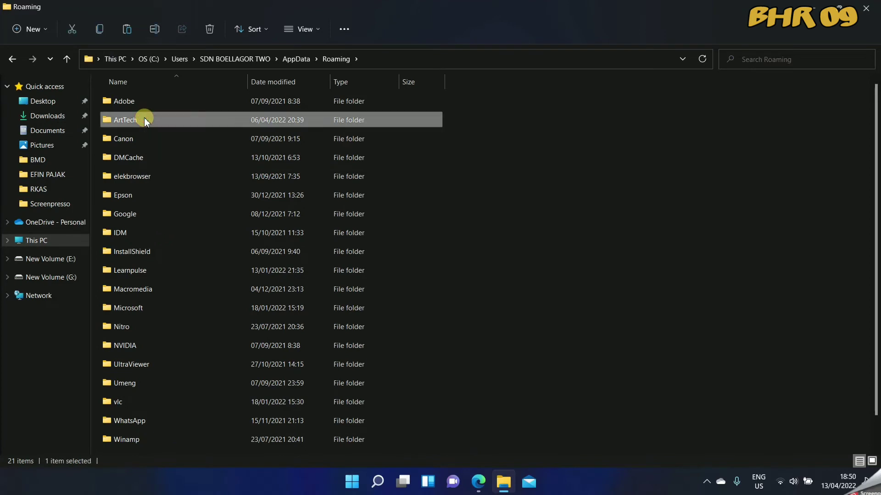
double_click(144, 119)
key(Return)
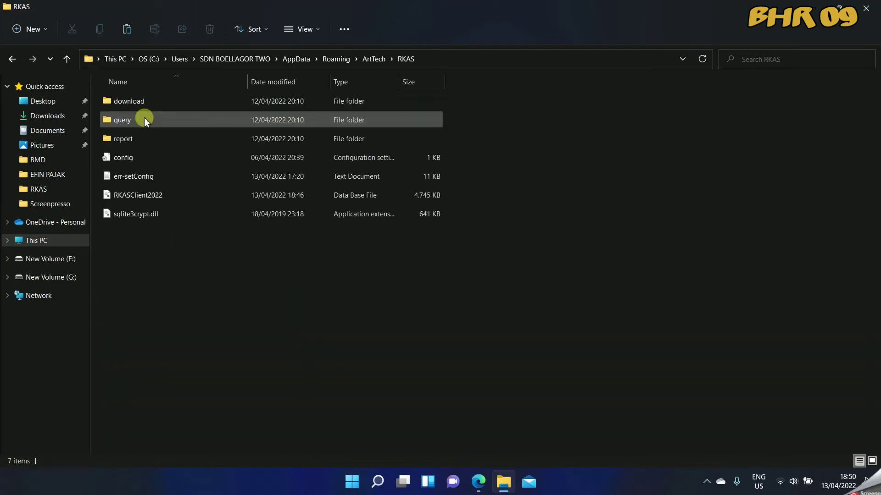
click(180, 200)
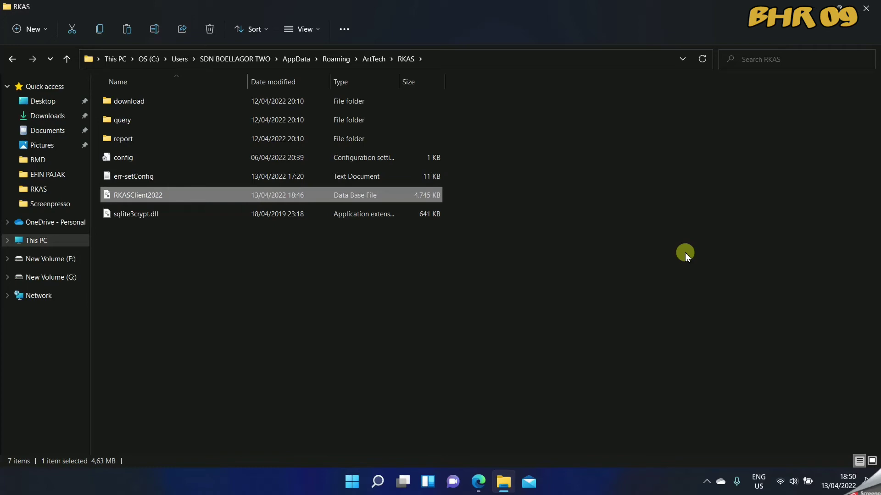
Minimize the RKAS folder window and refresh the desktop three times.
click(812, 14)
right_click(578, 45)
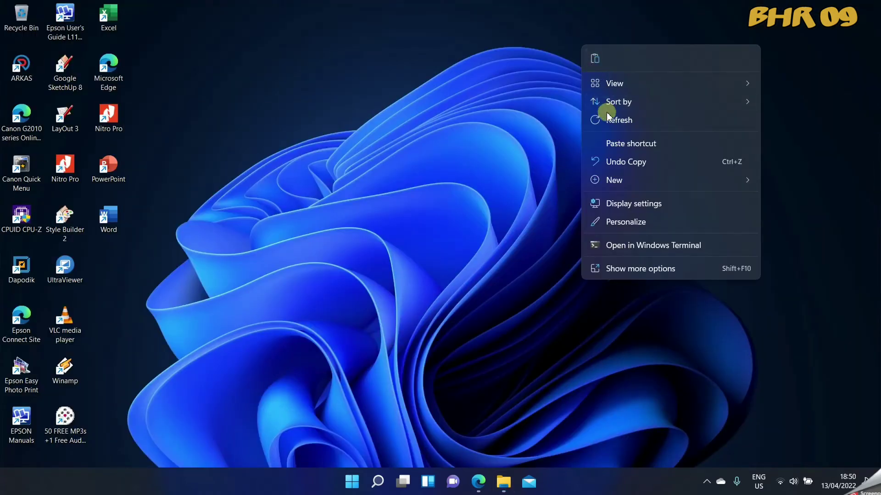
click(608, 115)
right_click(611, 117)
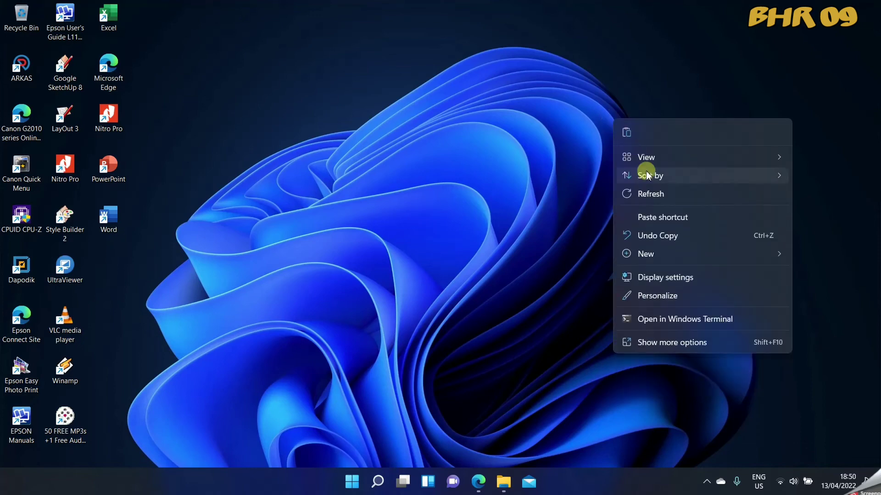
click(655, 194)
right_click(375, 115)
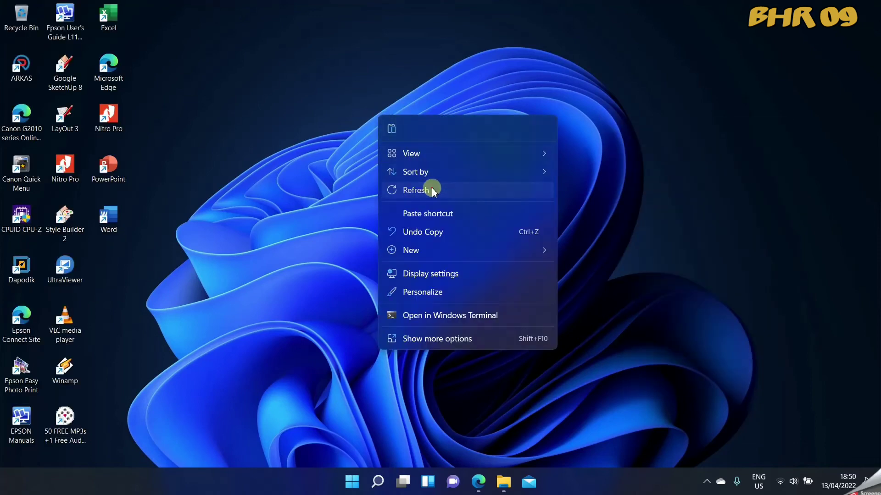
click(432, 190)
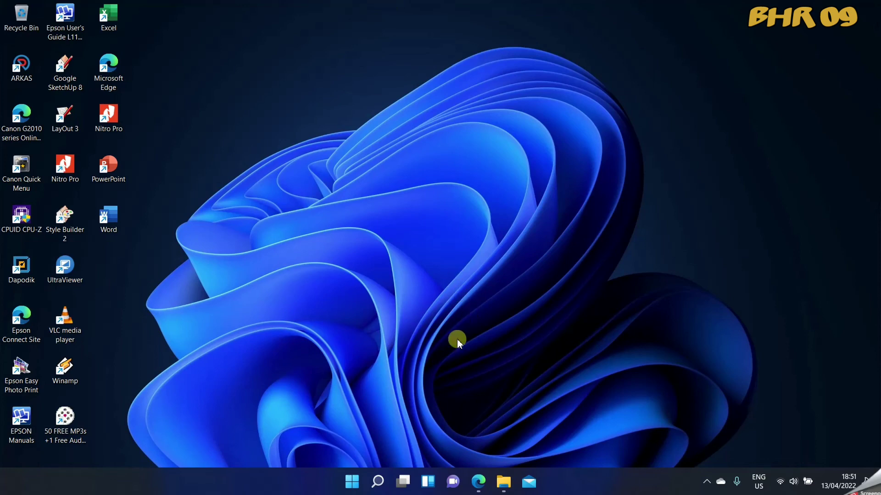
Bring the RKAS folder window back into view and show the hidden system tray icons.
mouse_move(503, 482)
click(503, 481)
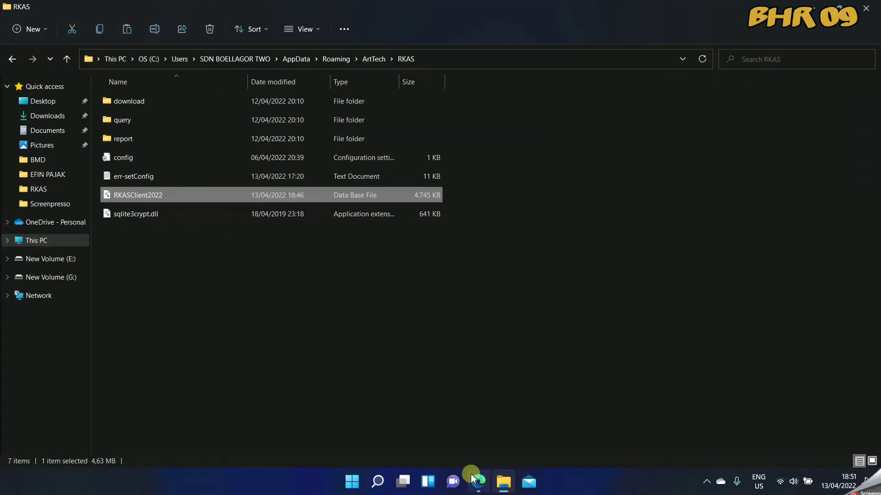
click(351, 481)
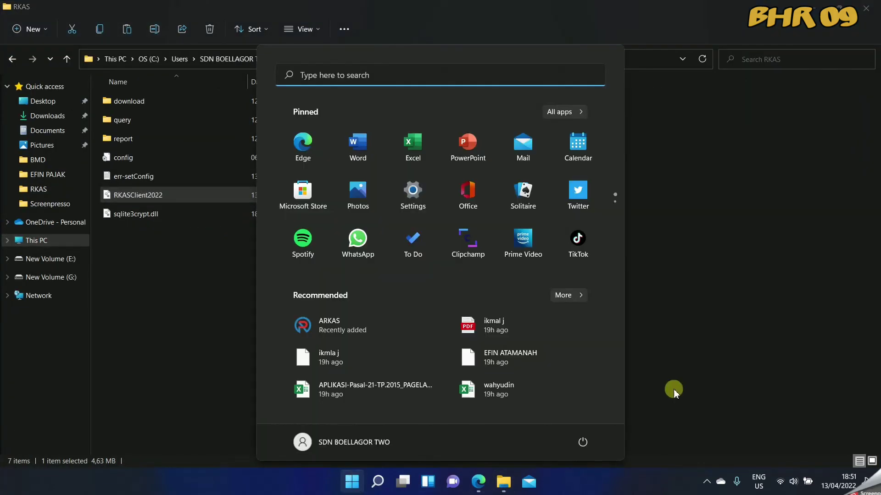
click(714, 363)
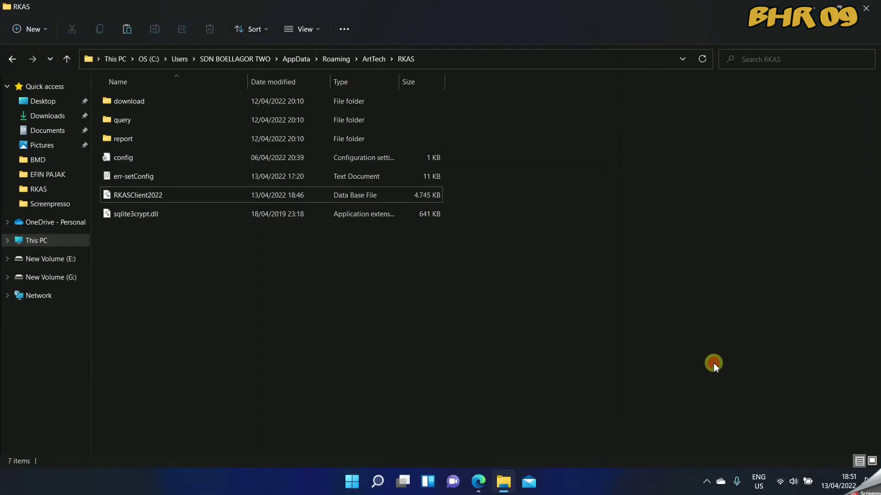
click(707, 482)
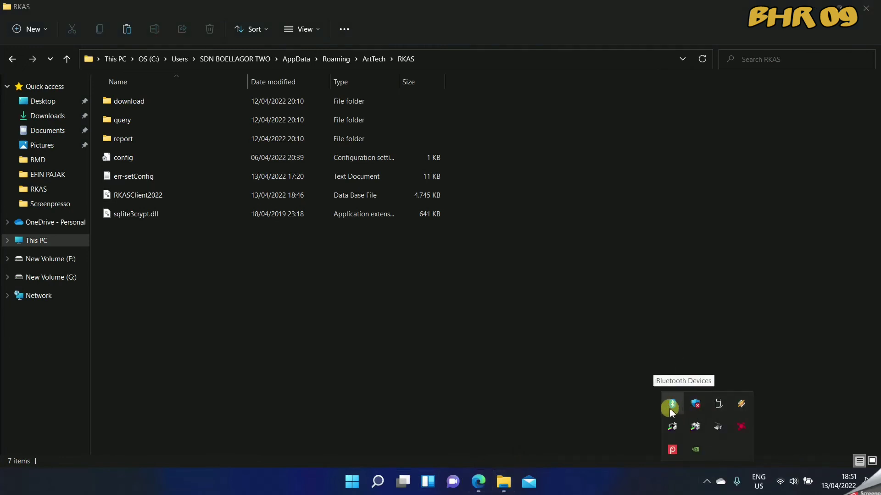